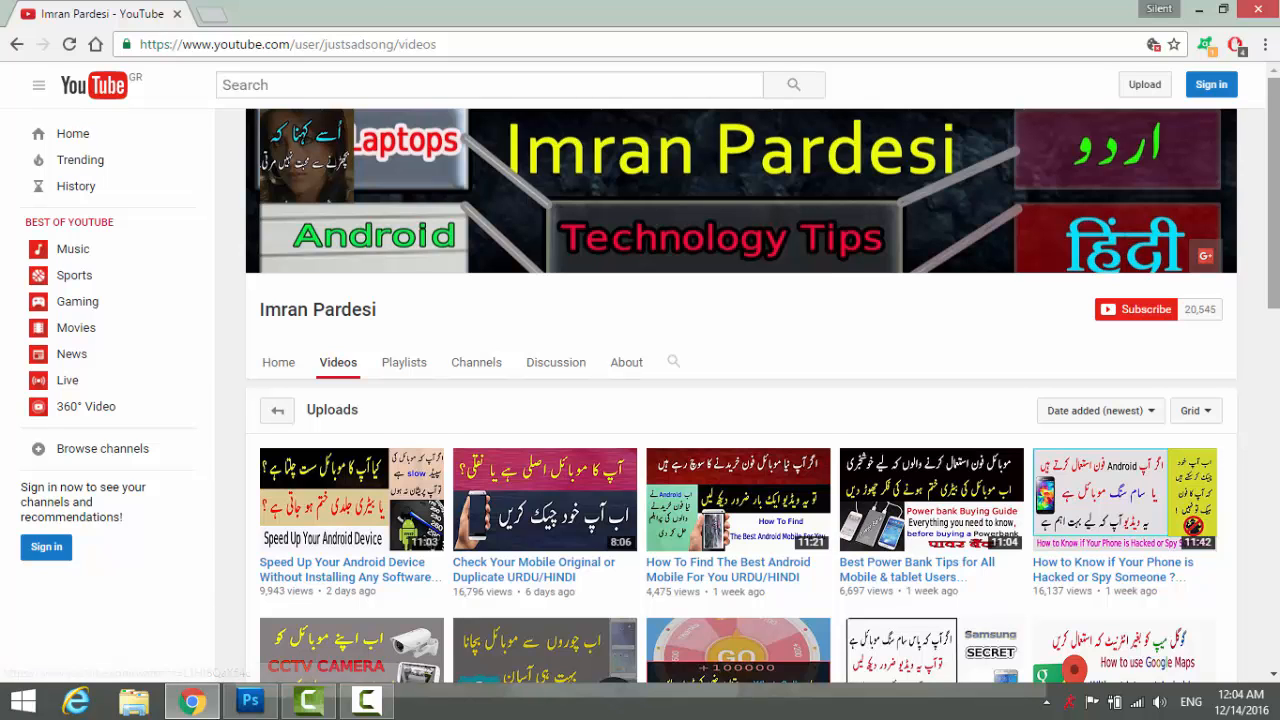
Scroll past the YouTube channel's uploads and switch to the empty Photoshop workspace.
scroll(1014, 607, "down", 2)
scroll(710, 600, "down", 1)
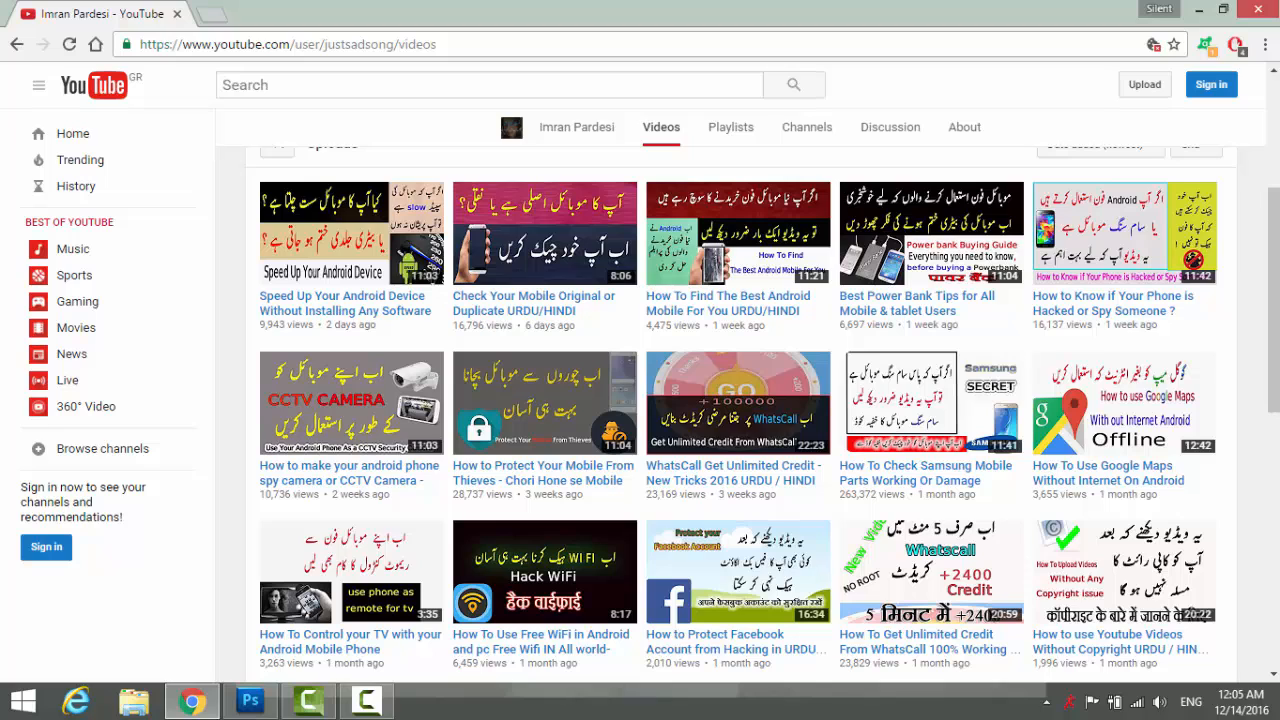
left_click_drag(1277, 202, 1277, 176)
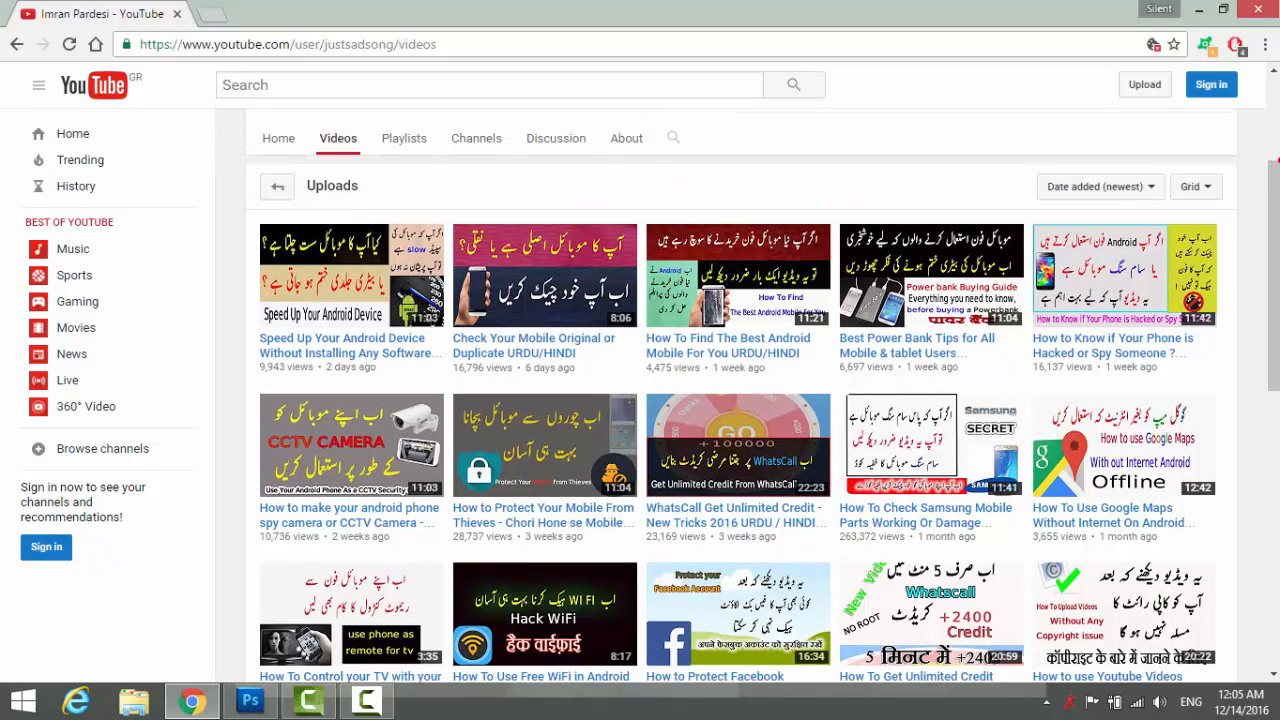
left_click(250, 700)
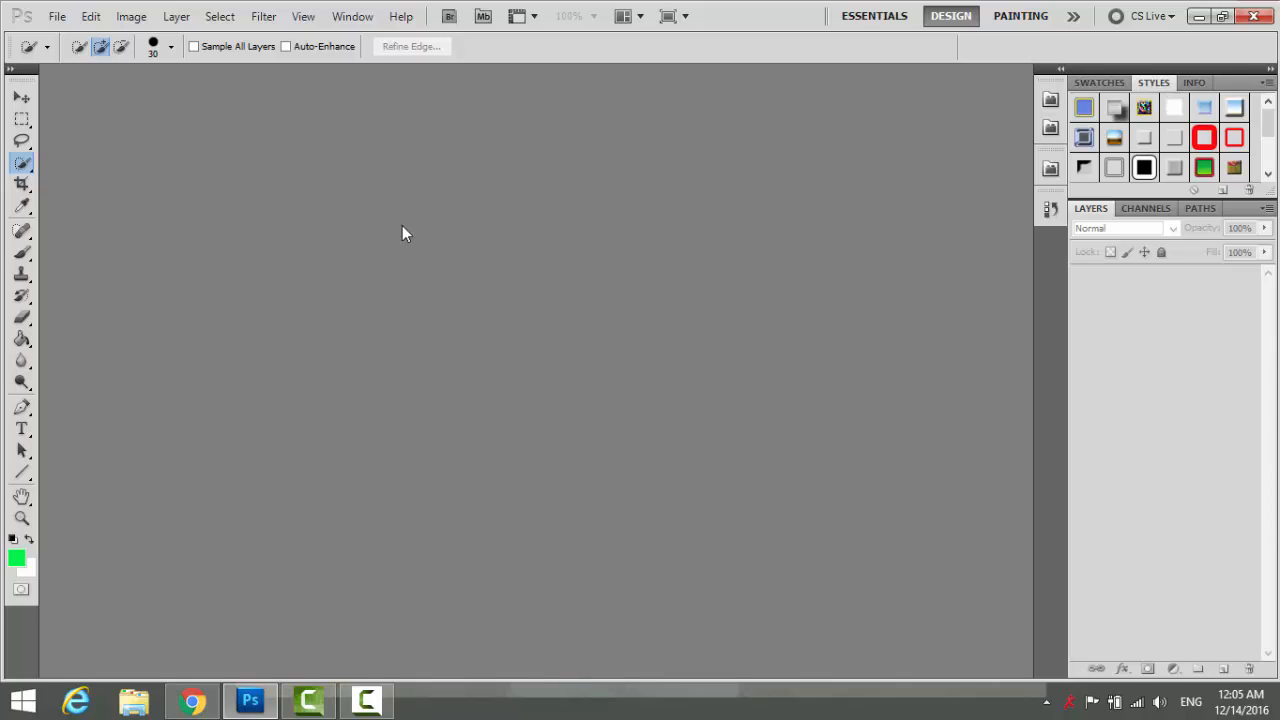
Open test.jpg, the photo of the smiling man on white, via File > Open.
left_click(57, 15)
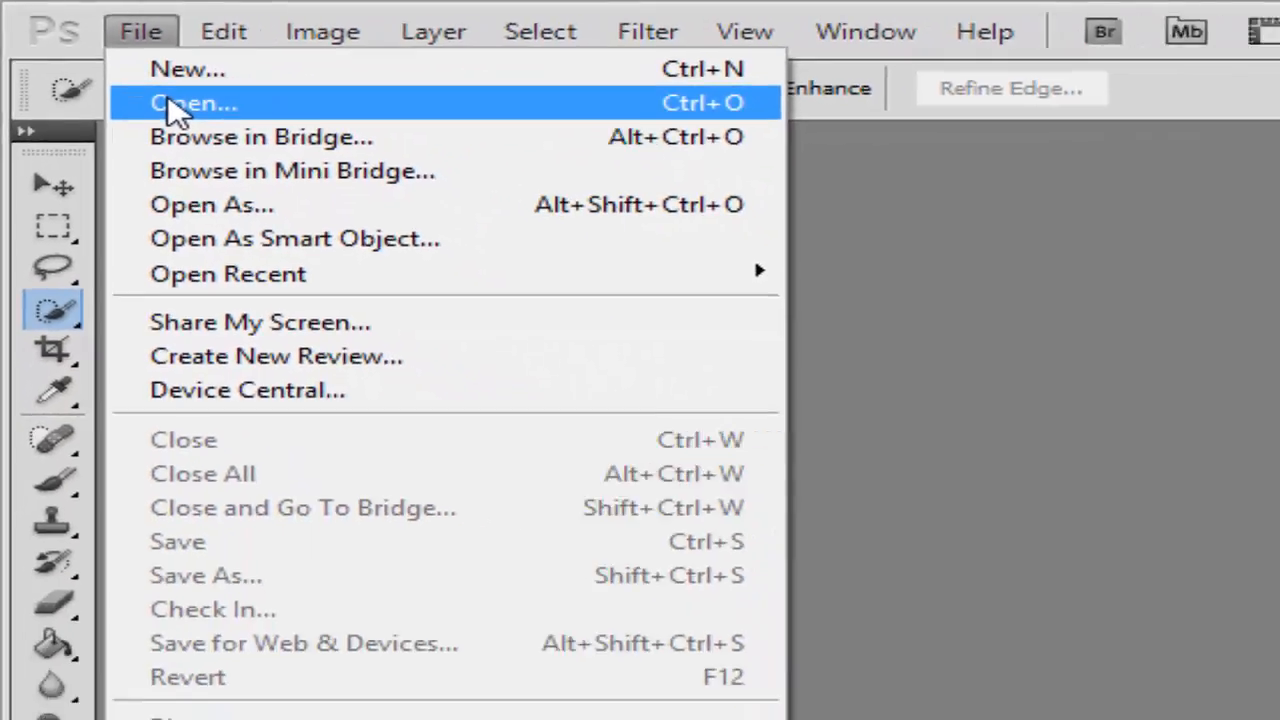
left_click(290, 165)
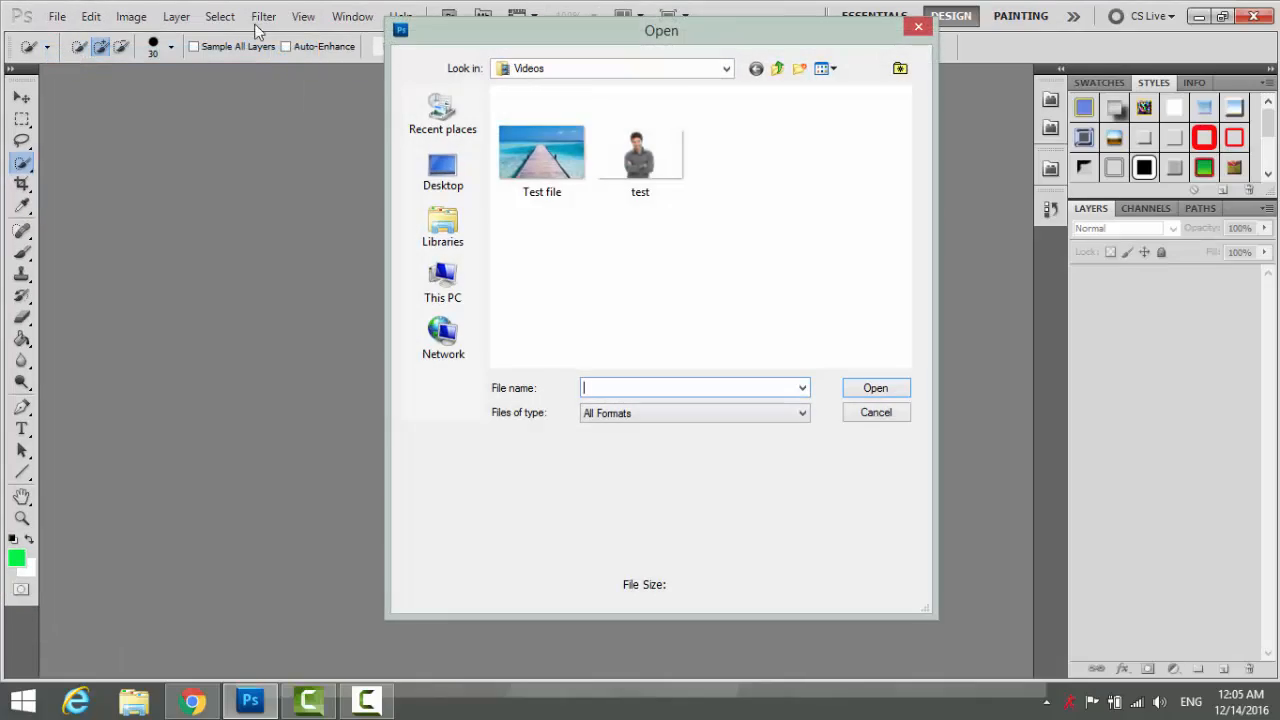
left_click(631, 147)
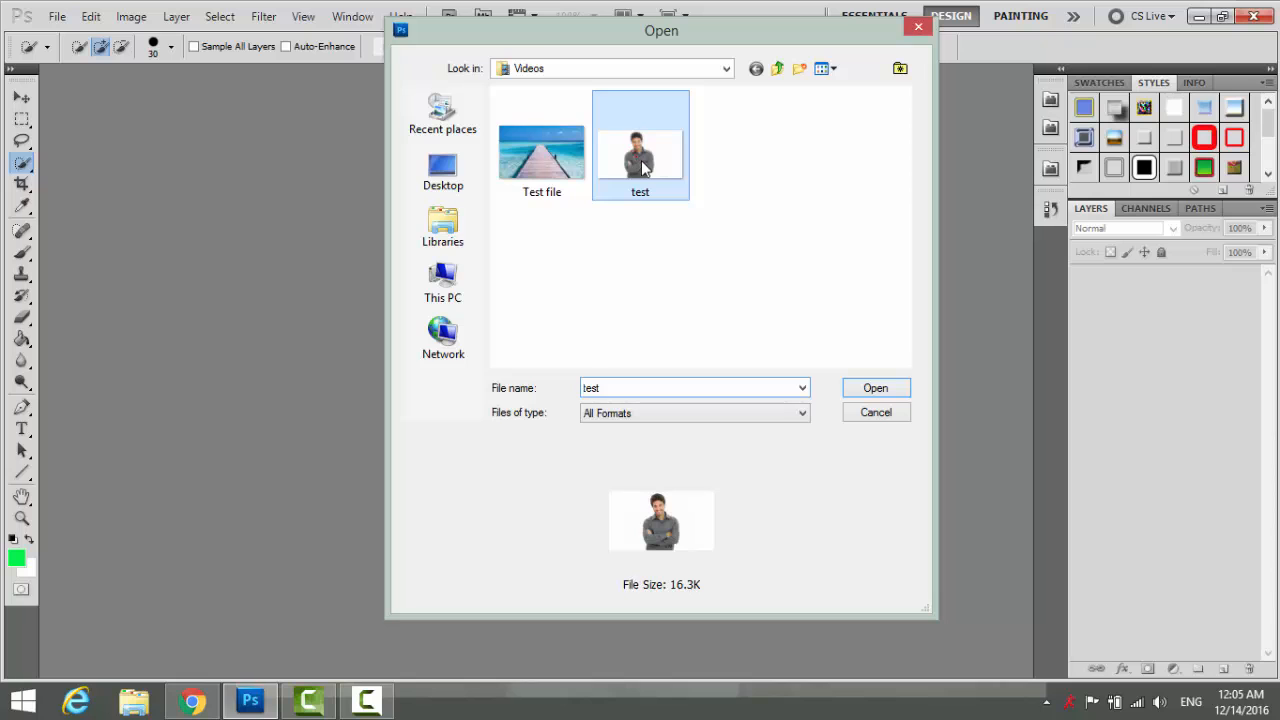
double_click(642, 165)
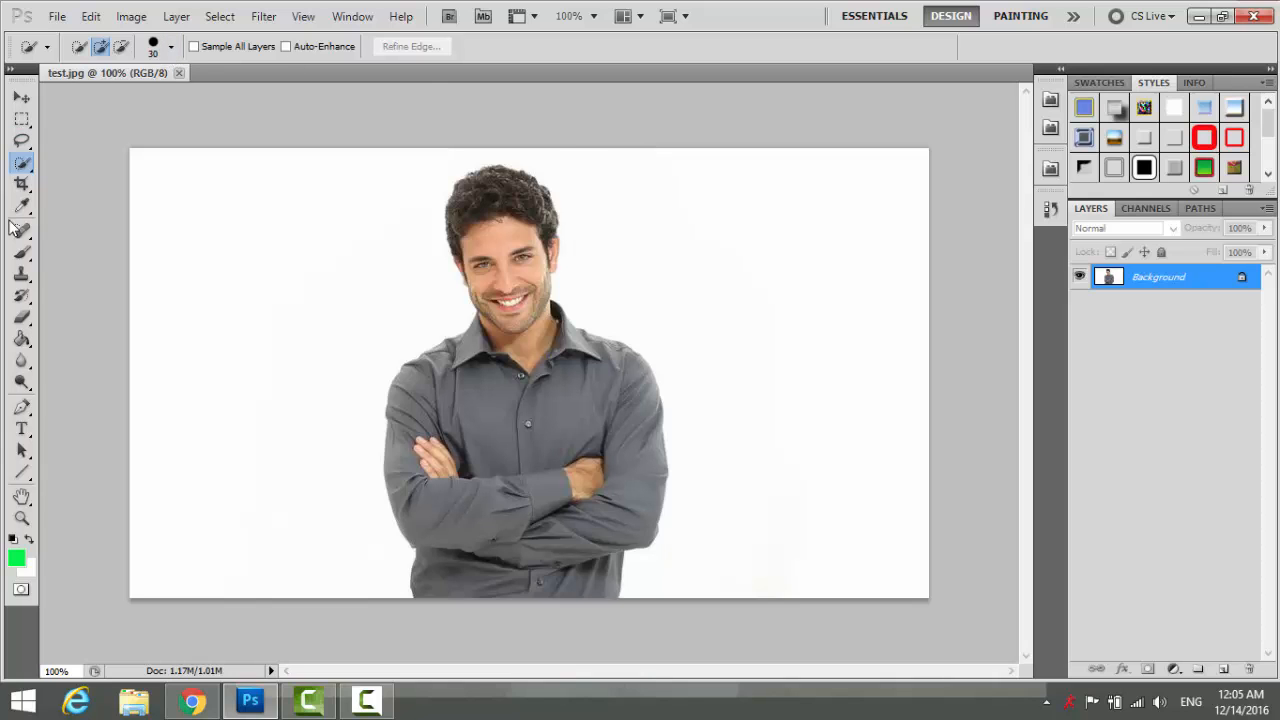
Open the beach pier photo 'Test file' as a second document.
left_click(64, 18)
left_click(64, 16)
left_click(66, 12)
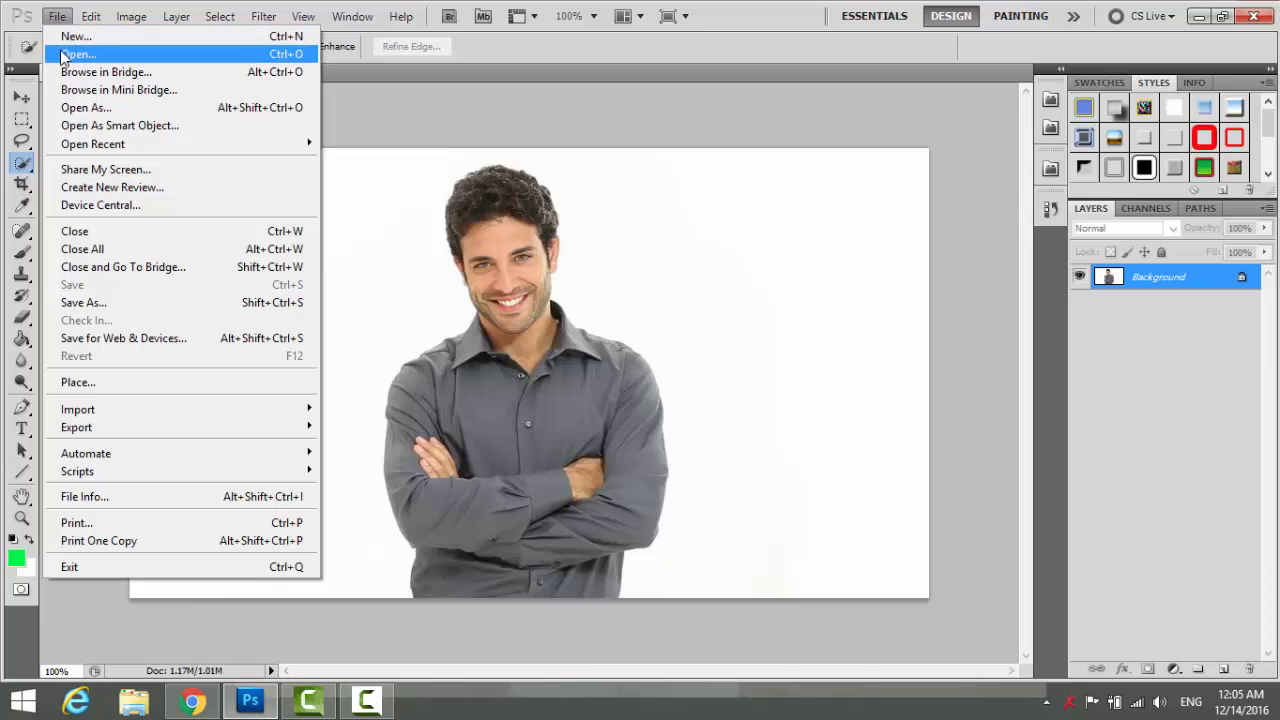
left_click(64, 55)
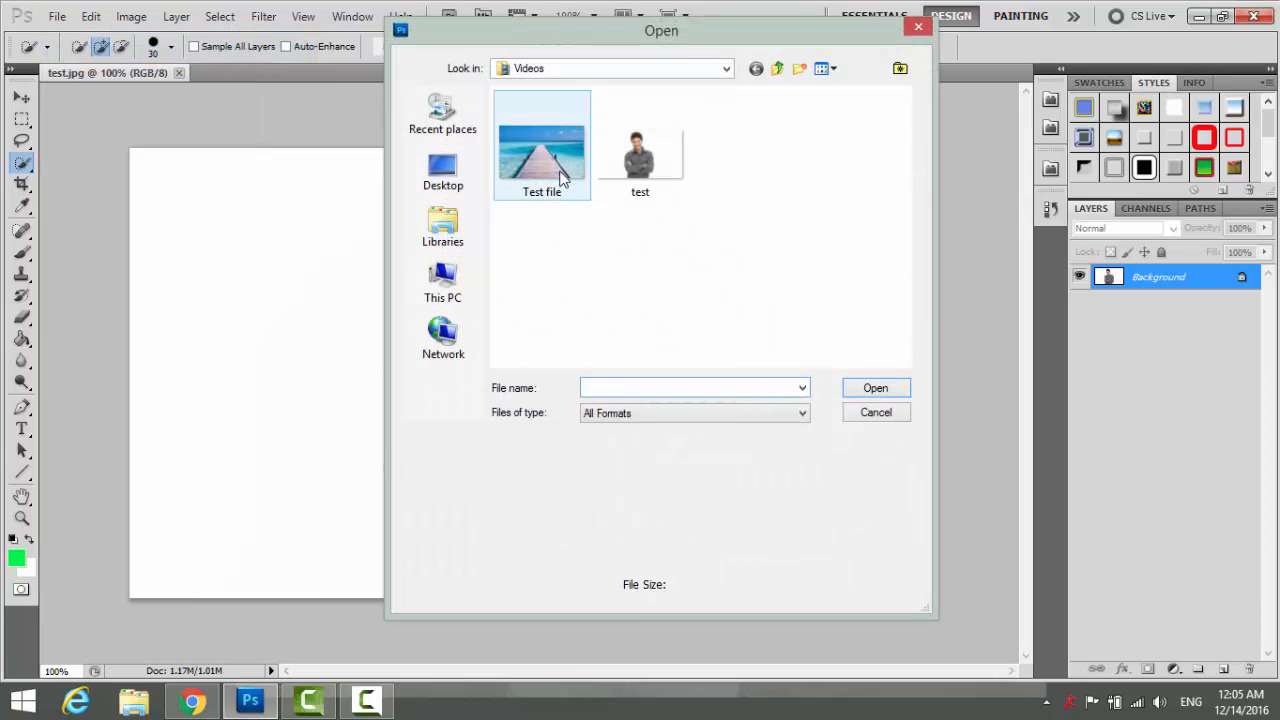
double_click(551, 160)
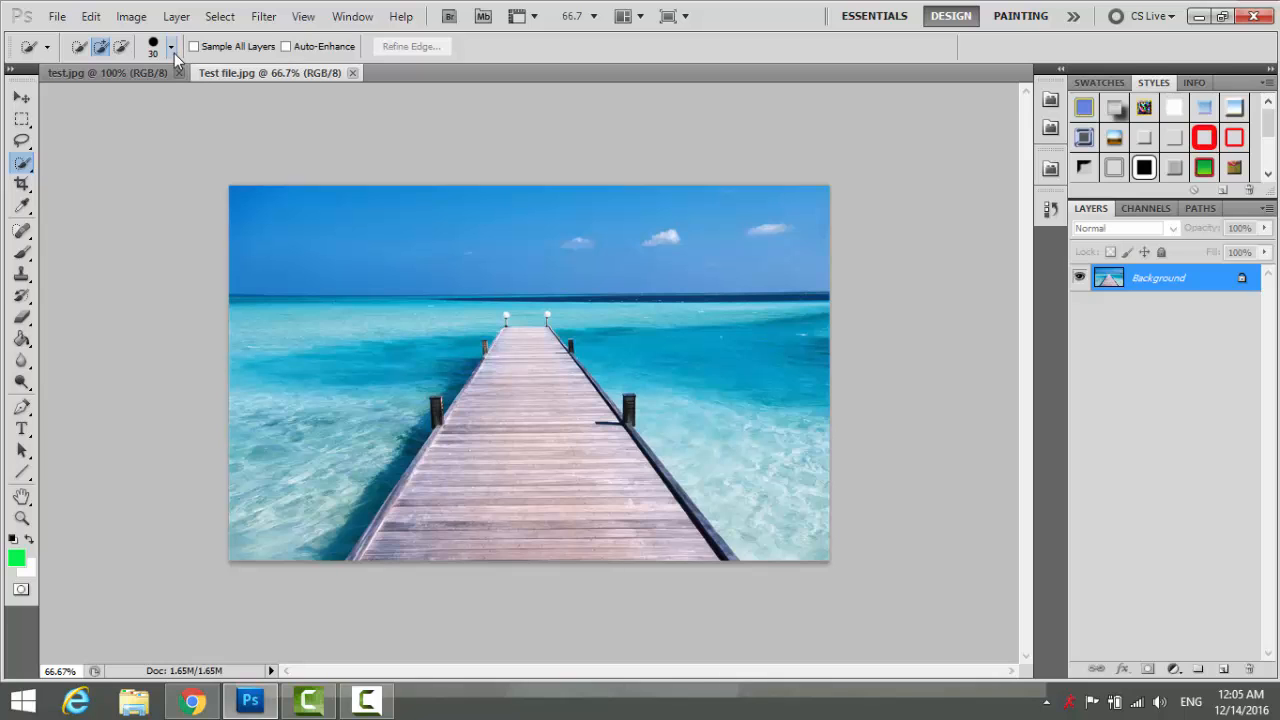
In test.jpg, select the man from head to body and shoulders with Quick Selection.
left_click(64, 76)
left_click(28, 95)
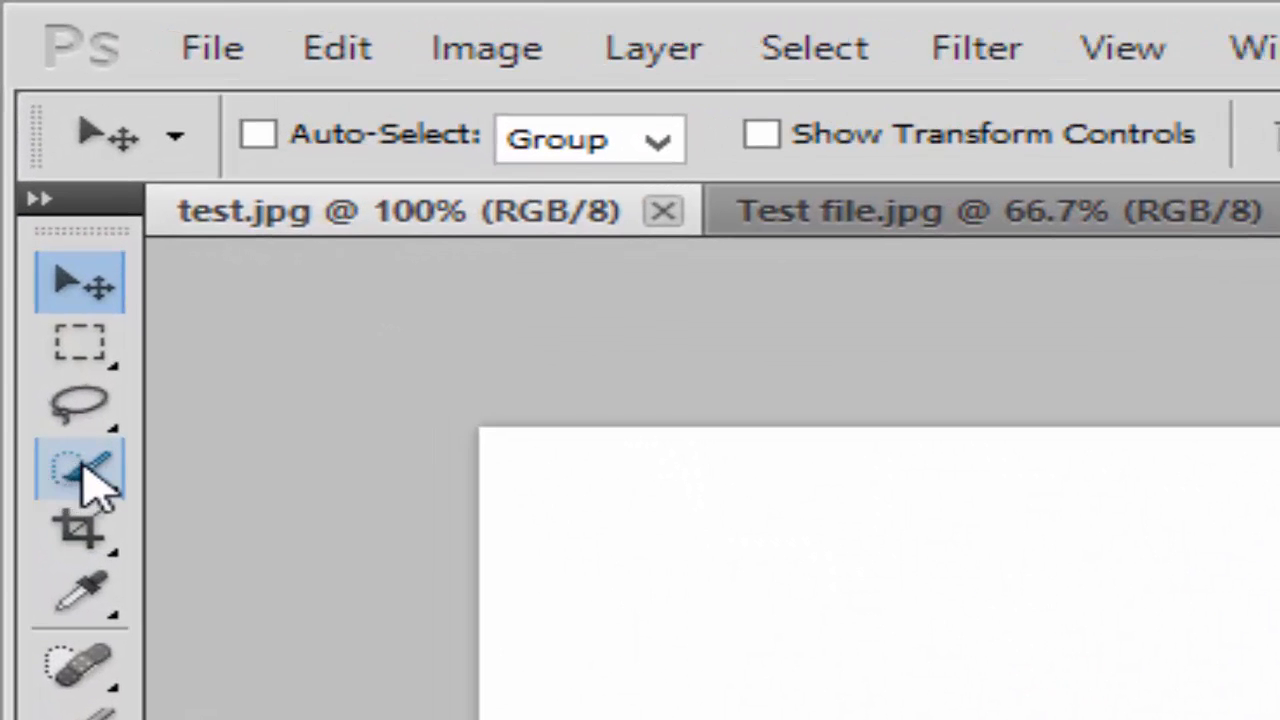
left_click(93, 482)
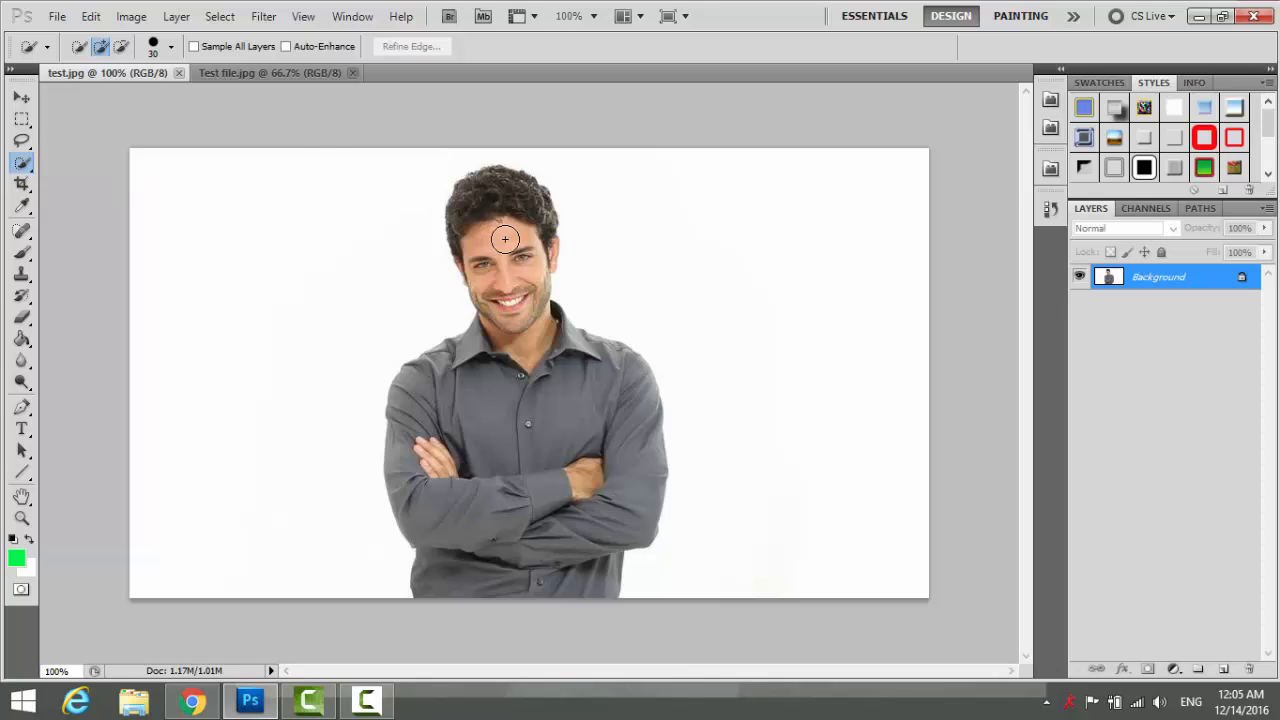
mouse_move(488, 207)
left_mouse_down()
mouse_move(505, 222)
mouse_move(506, 305)
mouse_move(521, 326)
left_mouse_up()
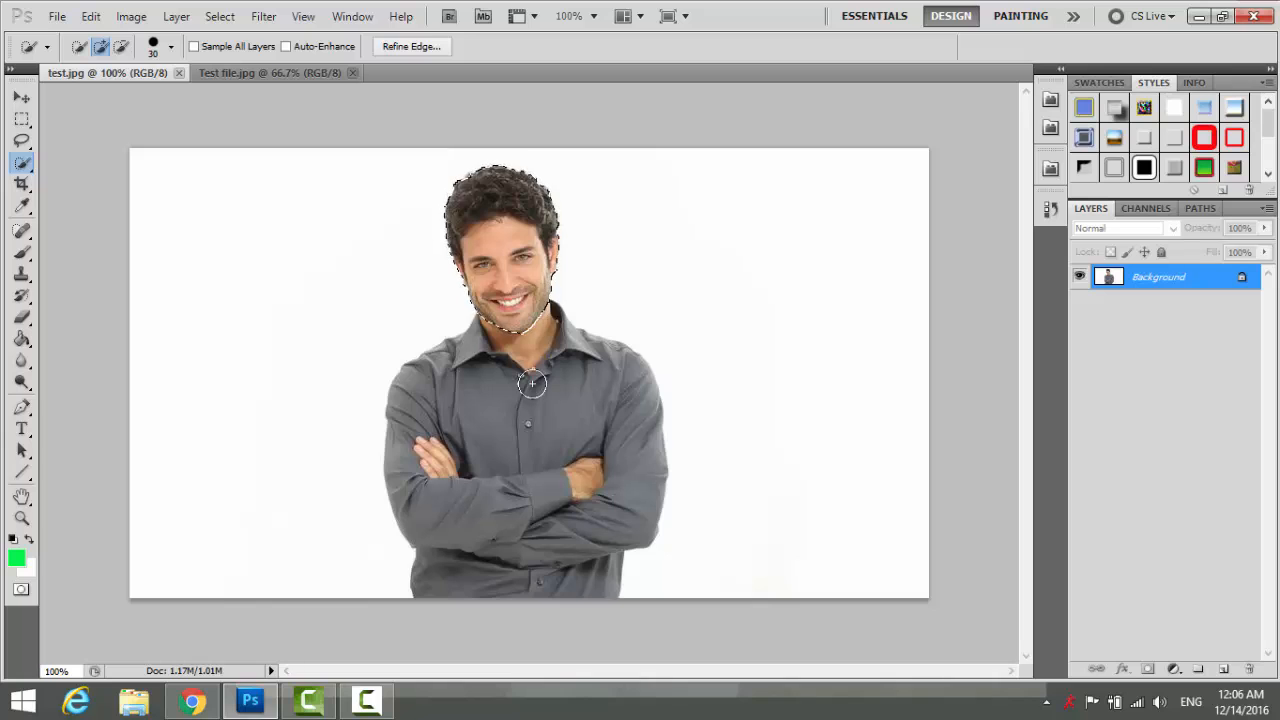
left_click(532, 383)
left_click(484, 410)
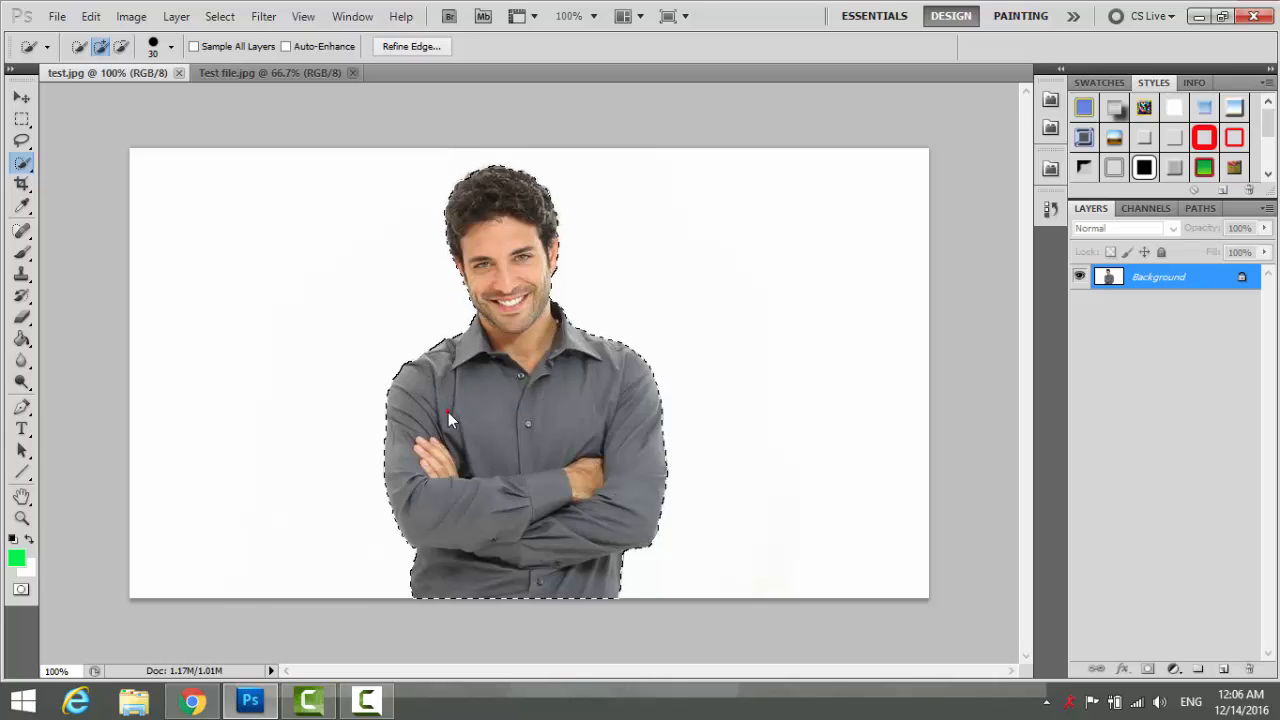
left_click(444, 411)
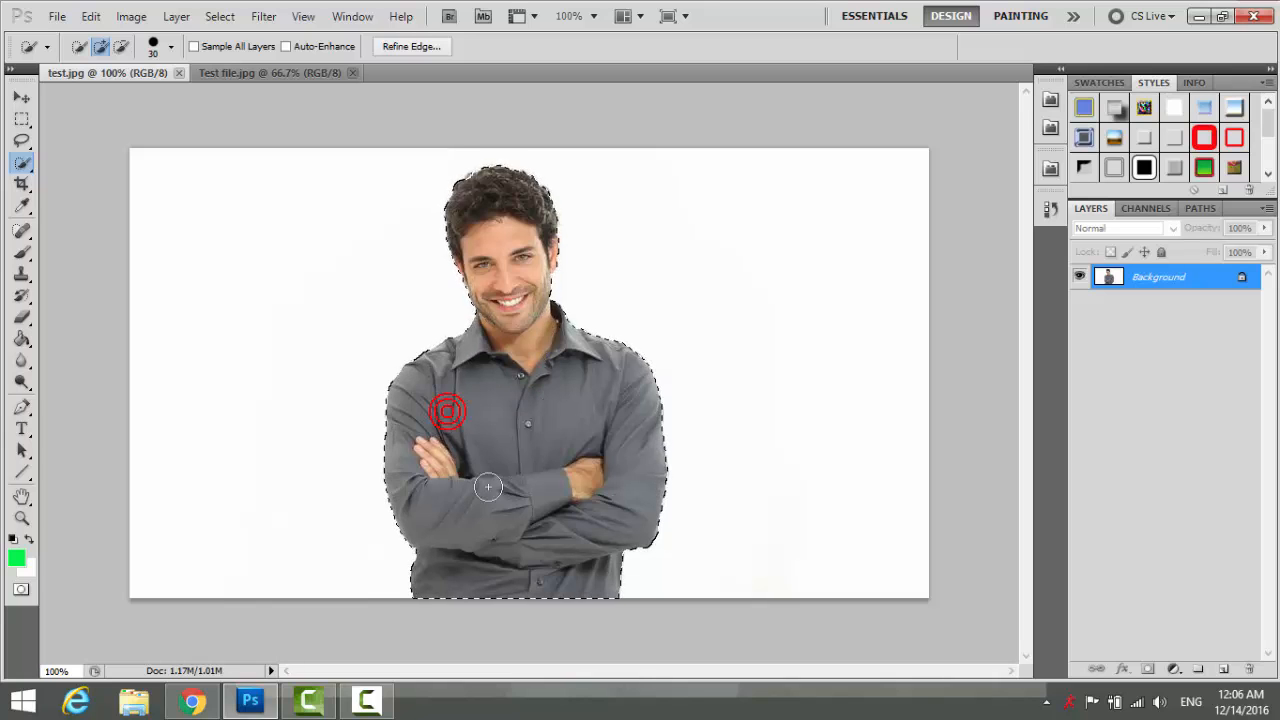
left_click(394, 357)
Clean up the selection around the left shoulder, then copy the man with Edit > Copy.
key("alt")
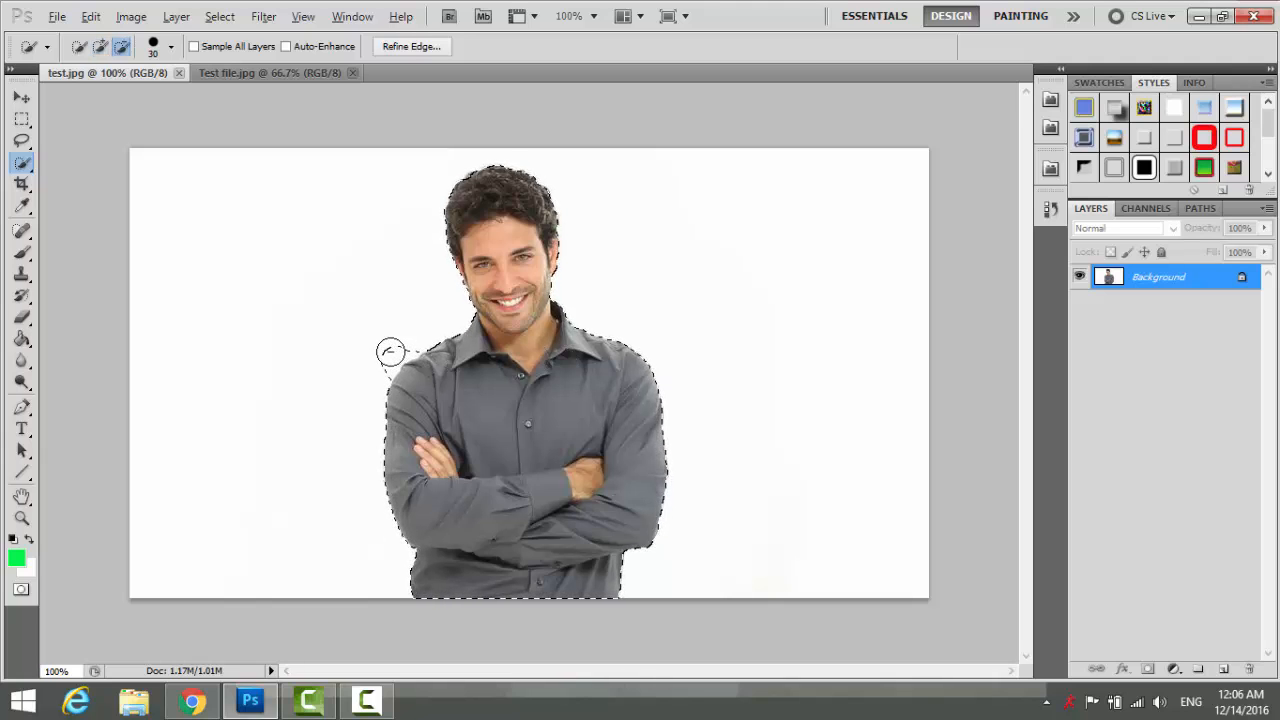
left_click_drag(394, 357, 386, 369)
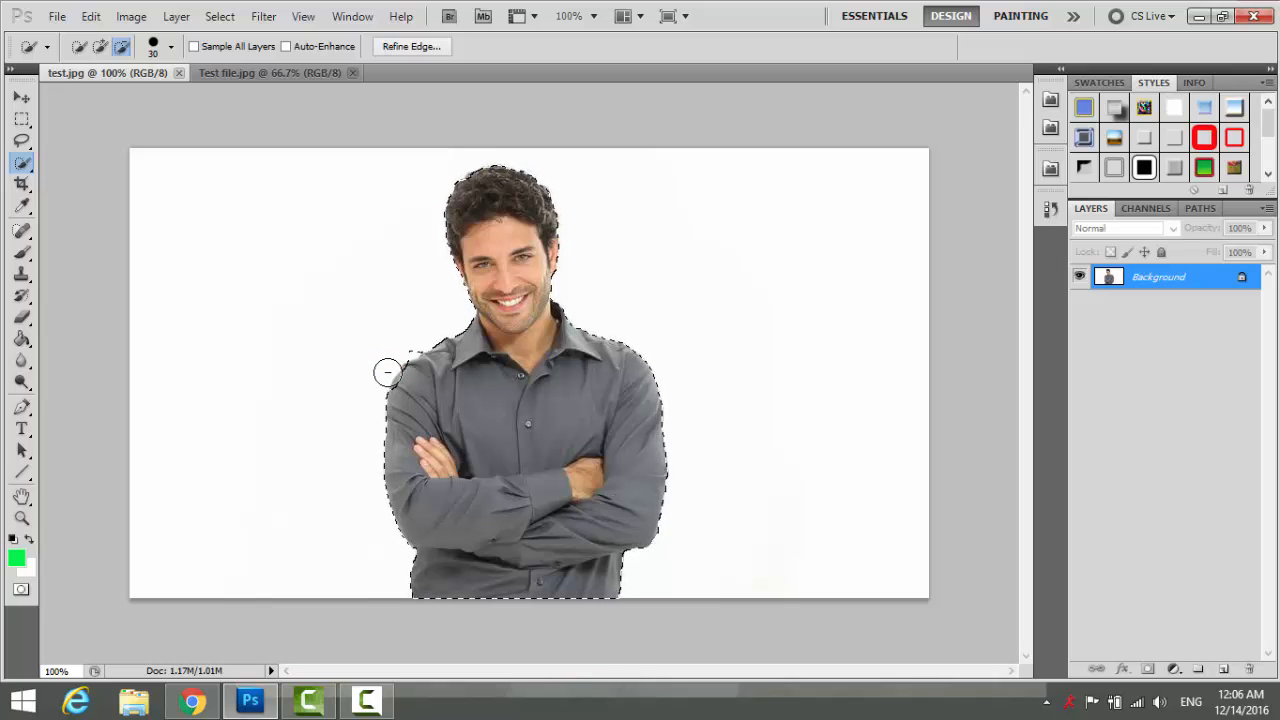
left_click(406, 354, "alt")
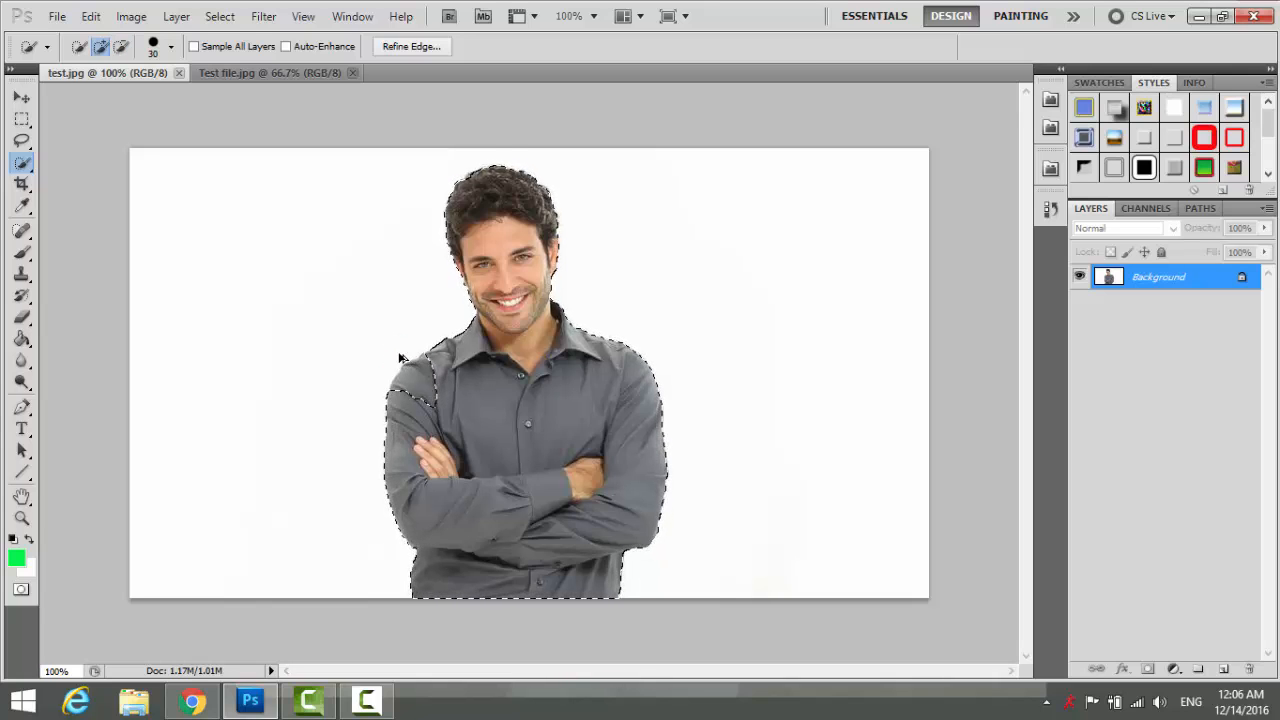
left_click(399, 357)
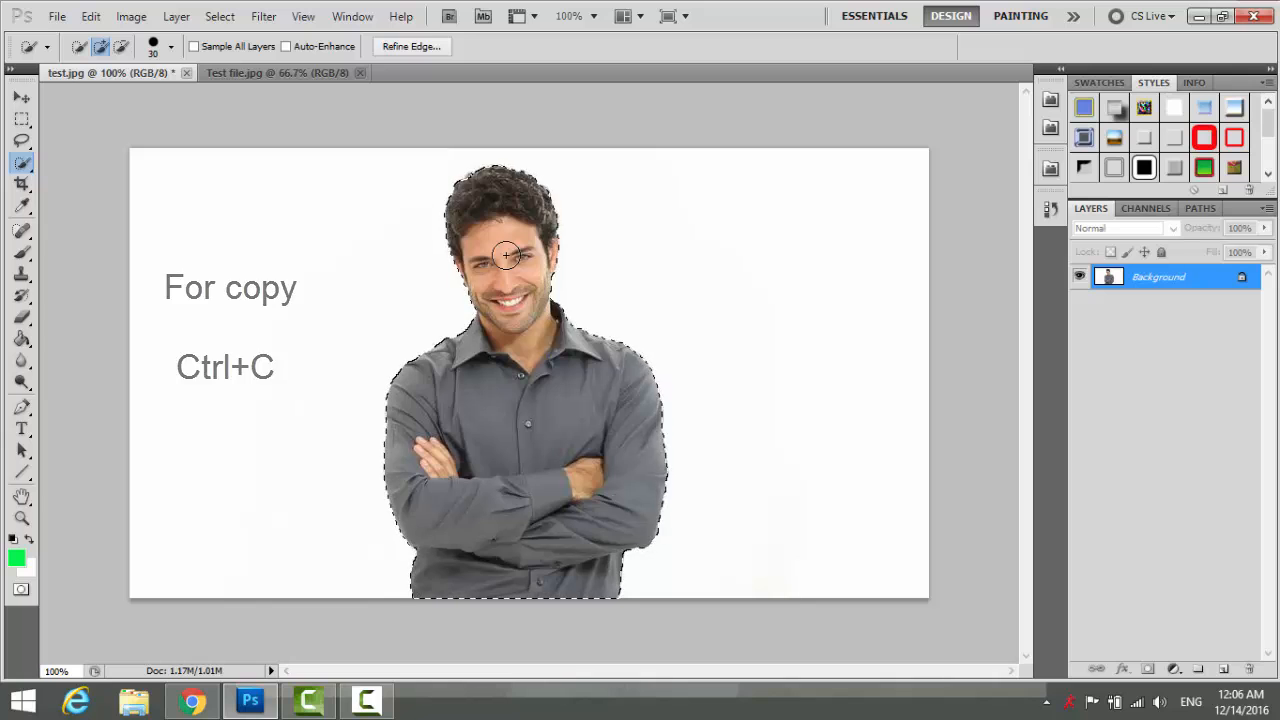
left_click(91, 18)
left_click(145, 123)
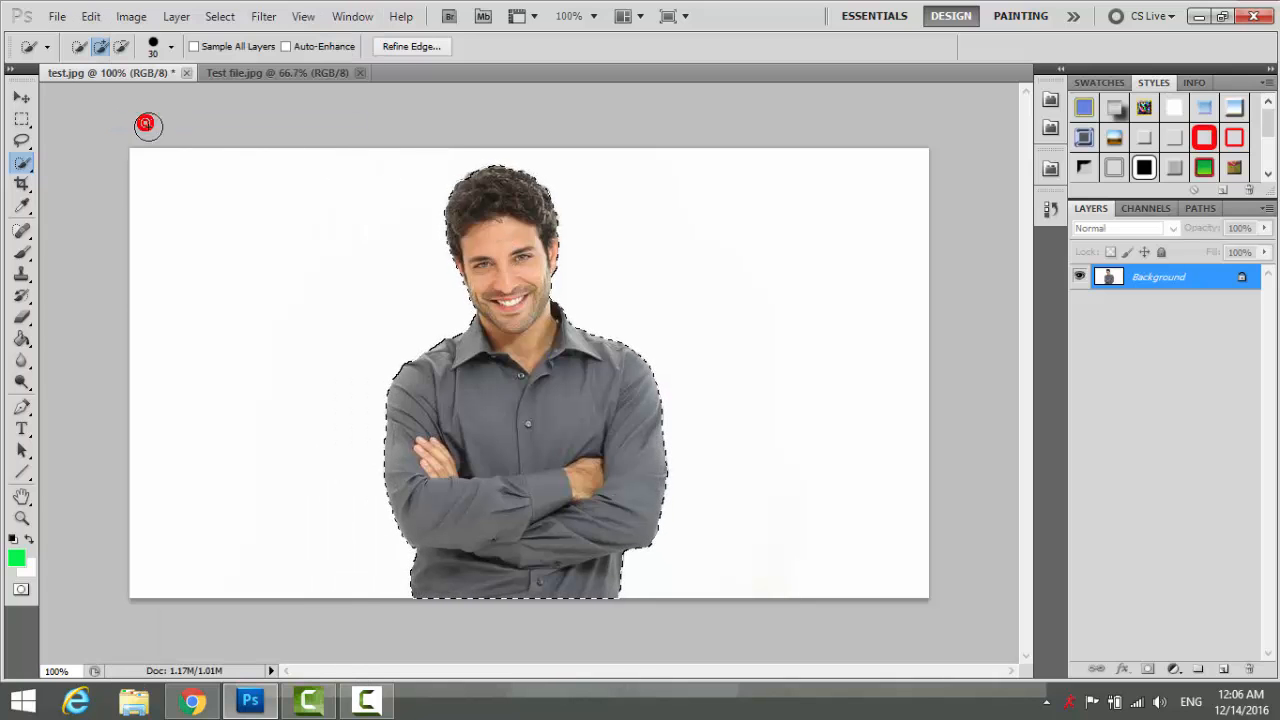
Apply Hue/Saturation to Test file.jpg with Lightness -43 and Saturation -33.
left_click(286, 72)
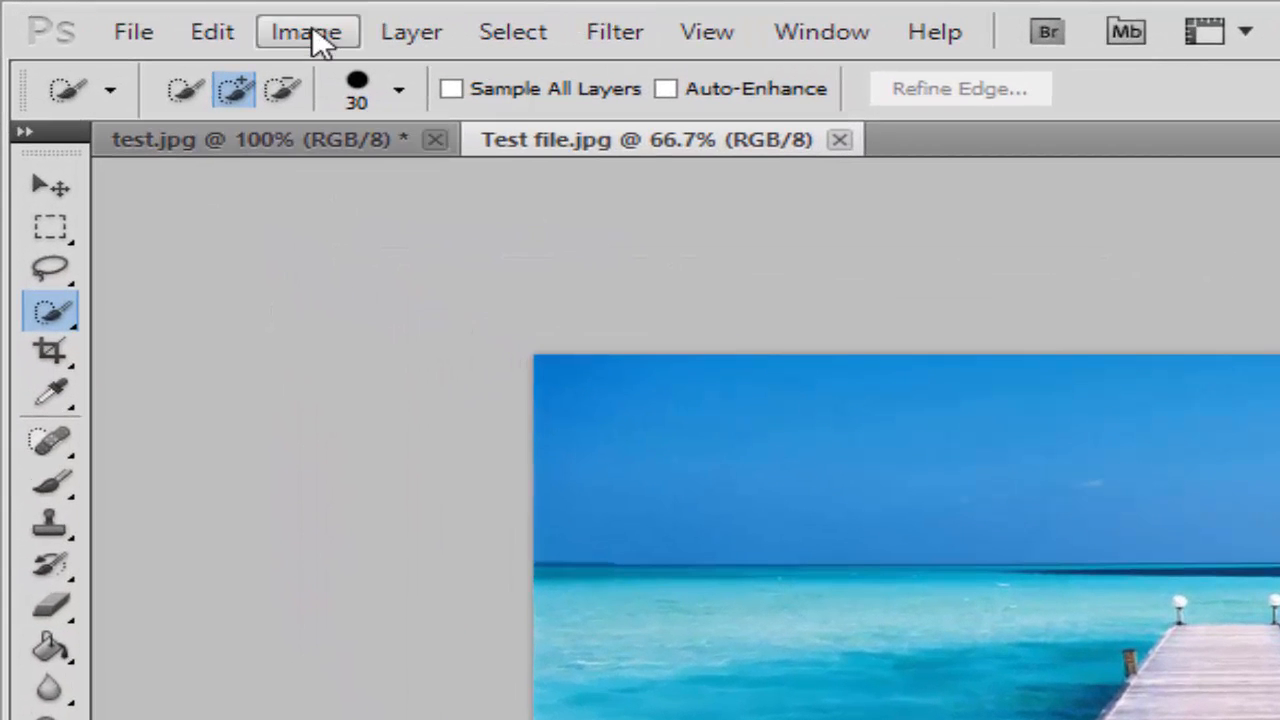
left_click(131, 16)
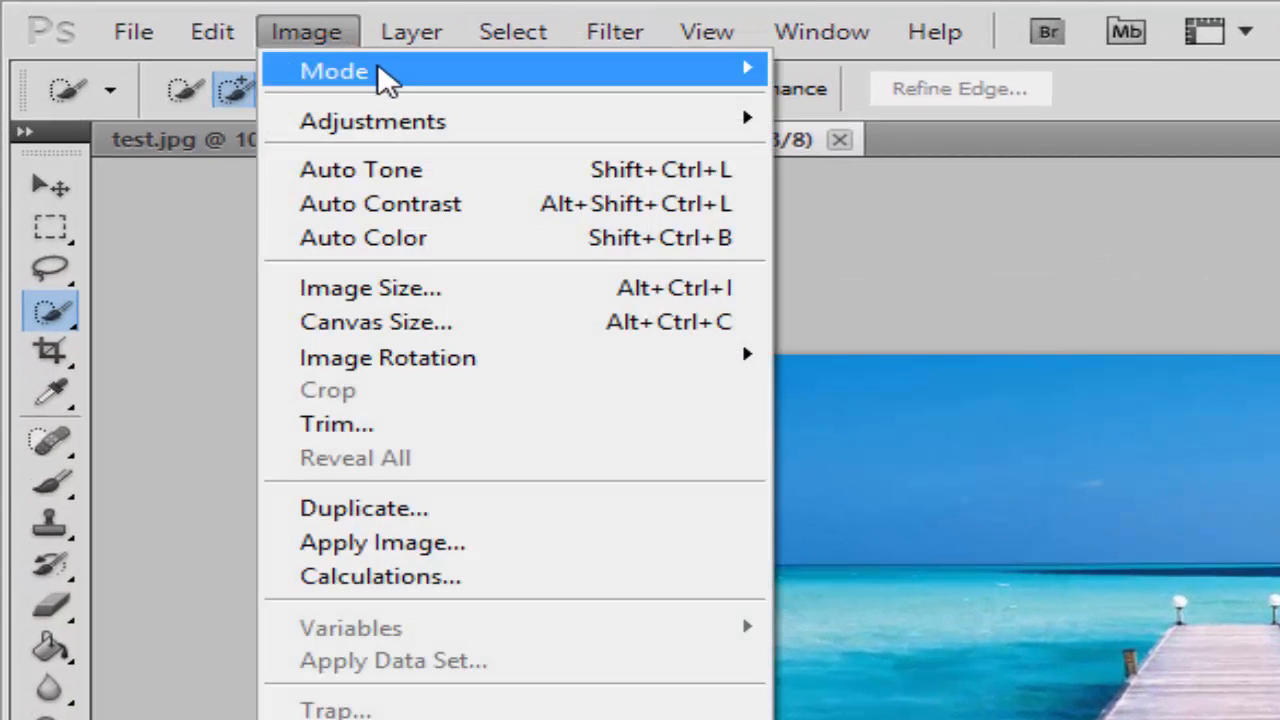
mouse_move(669, 124)
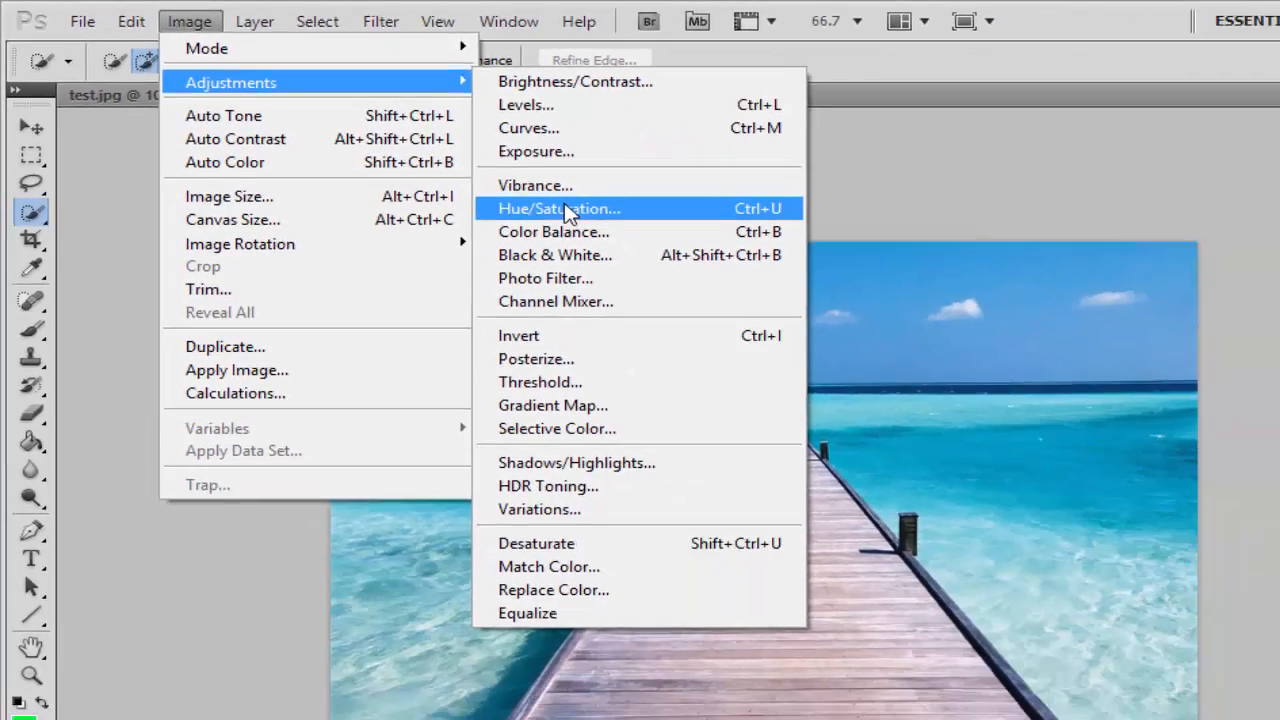
left_click(850, 306)
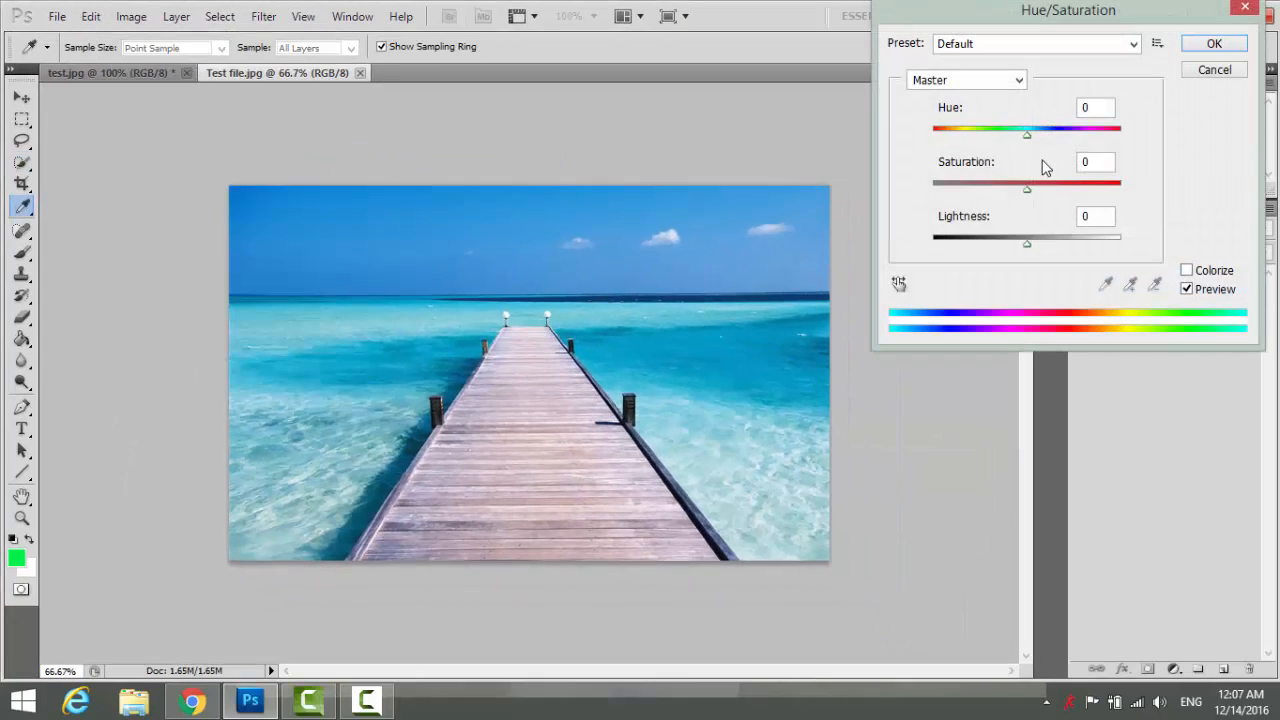
left_click_drag(1024, 246, 989, 258)
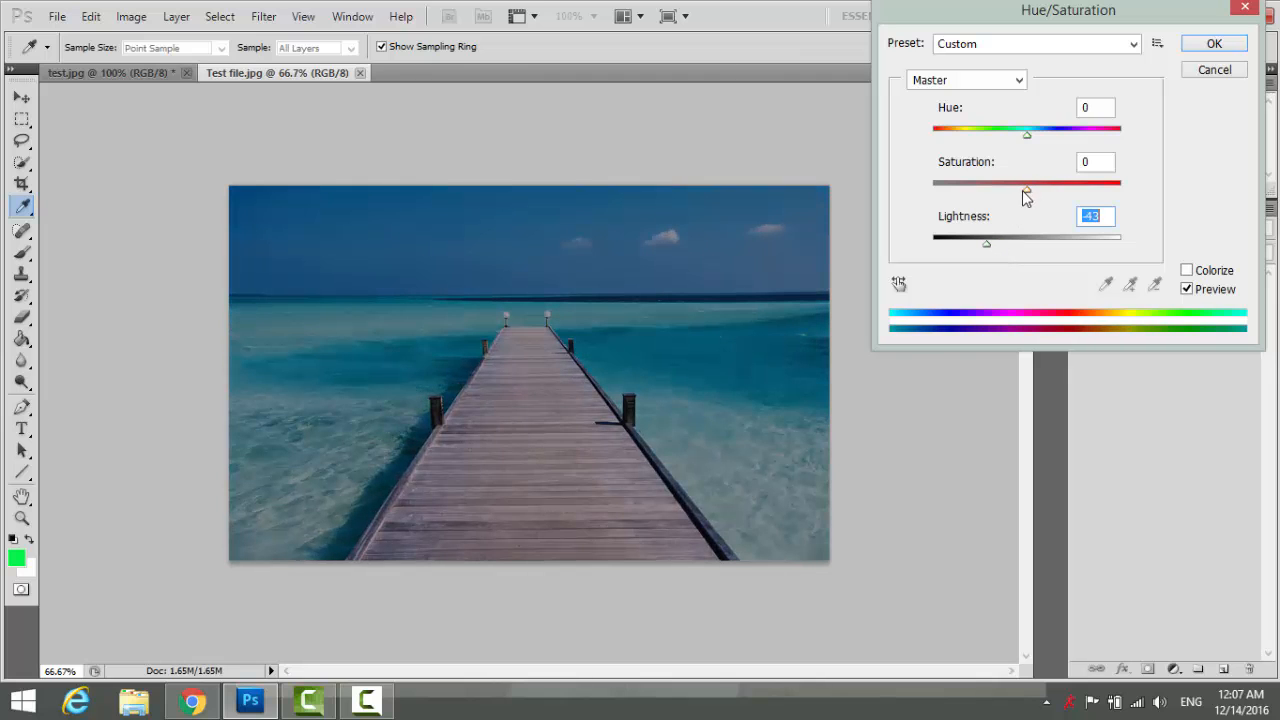
left_click_drag(1026, 187, 996, 193)
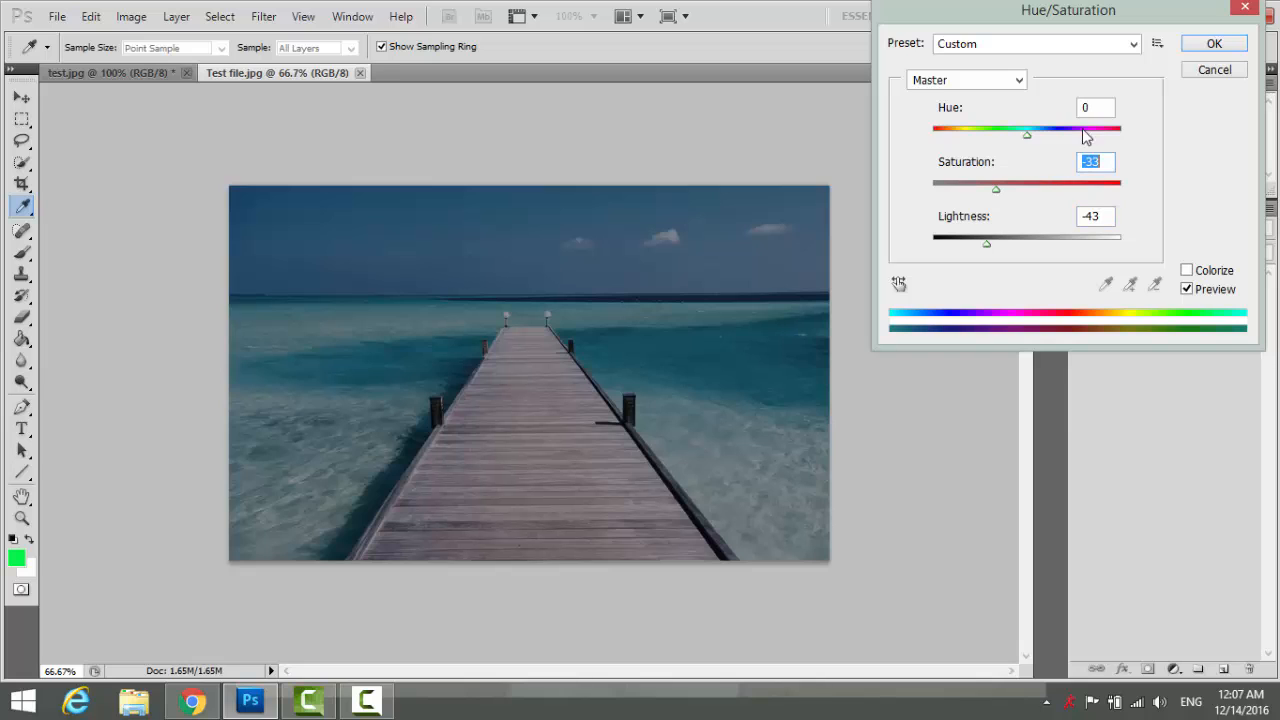
left_click(1205, 46)
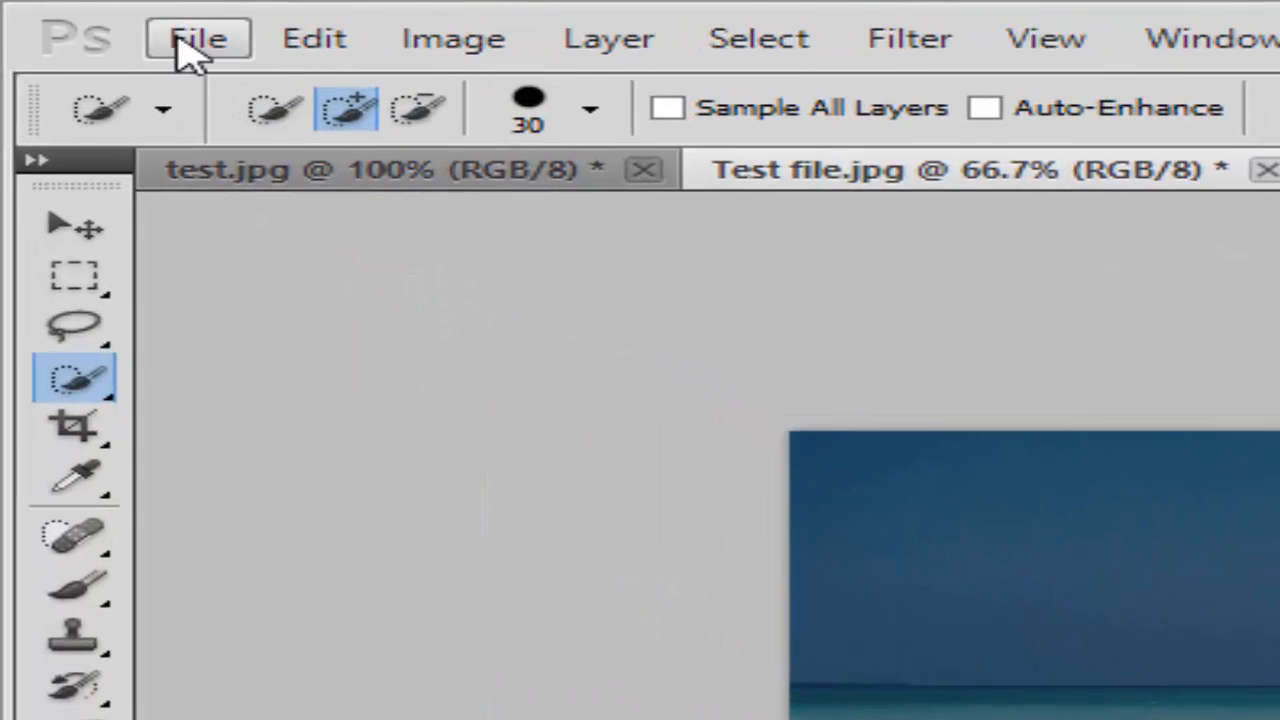
Paste the man into the pier photo as Layer 1 and drag him down onto the pier.
left_click(170, 25)
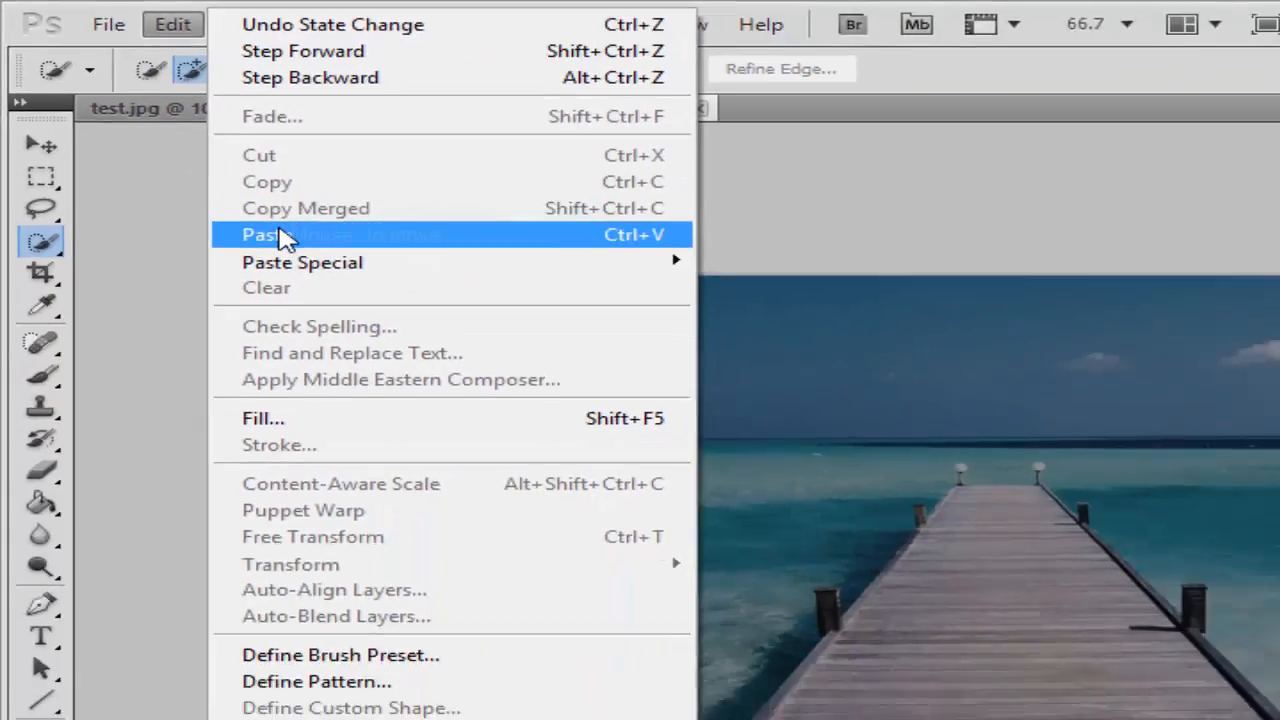
left_click(485, 367)
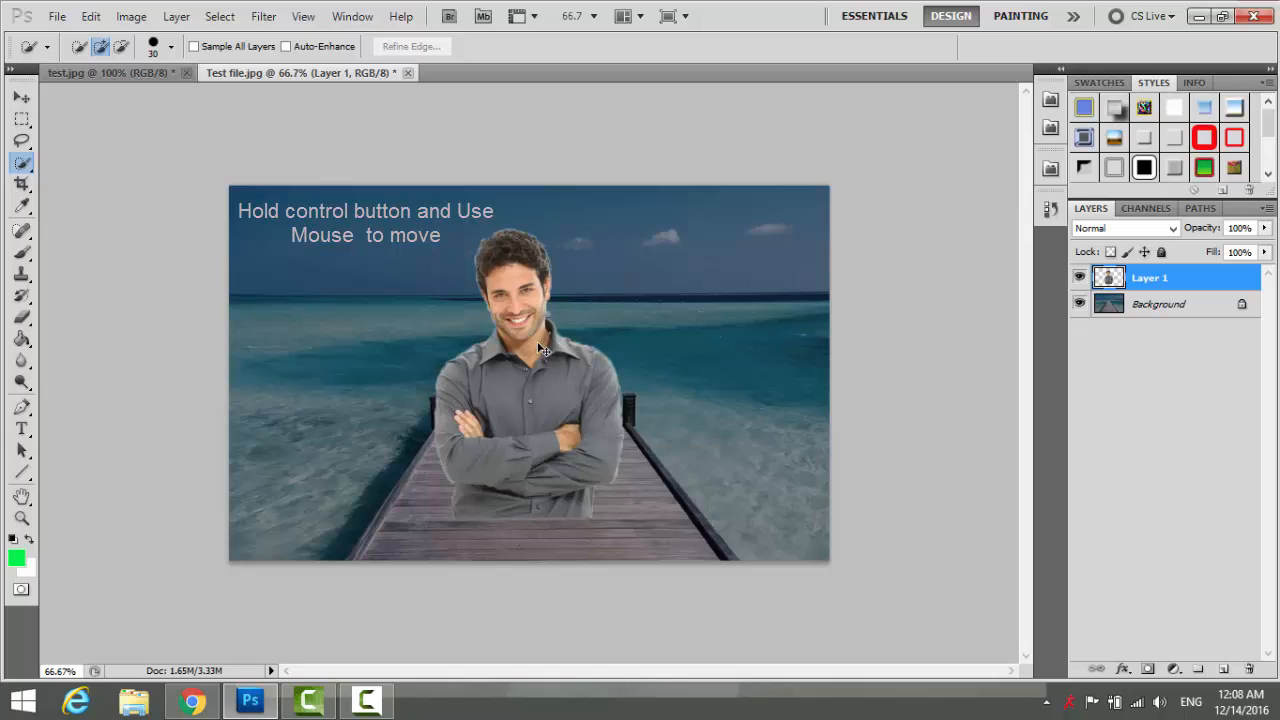
left_click_drag(540, 348, 552, 395, "ctrl")
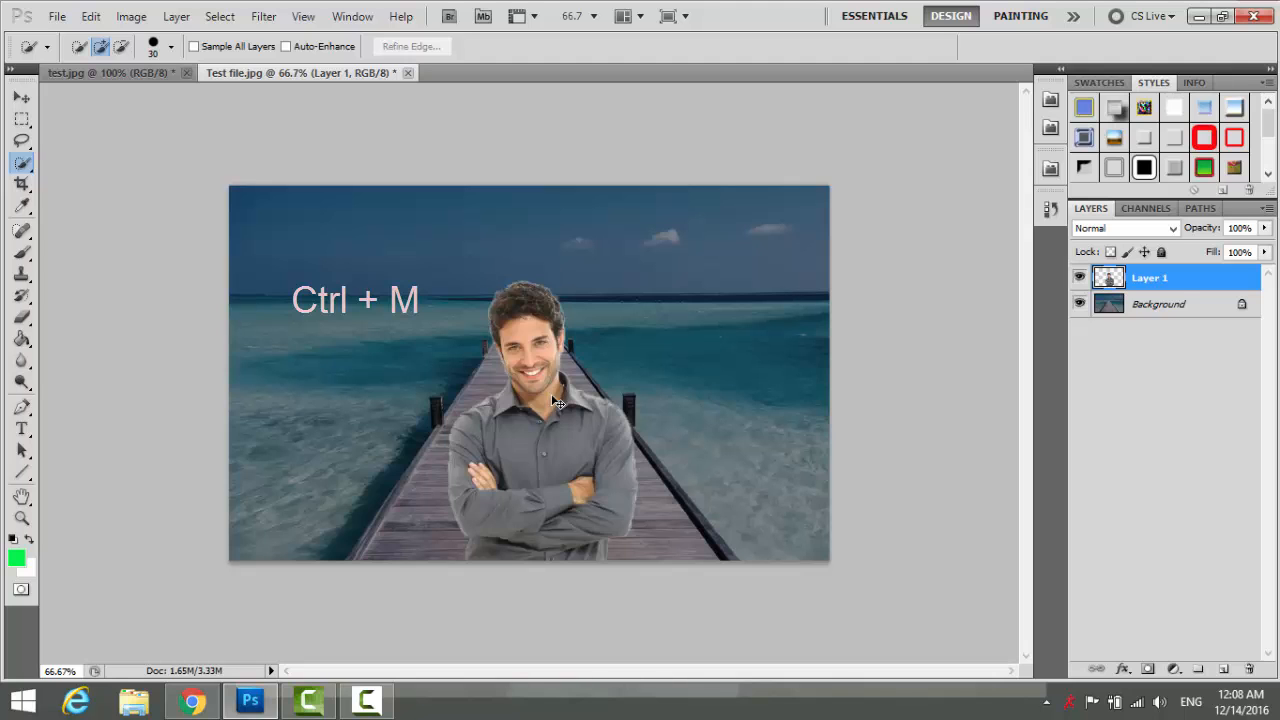
Brighten the man with a Curves adjustment lifting input 124 to output 139.
key("ctrl+m")
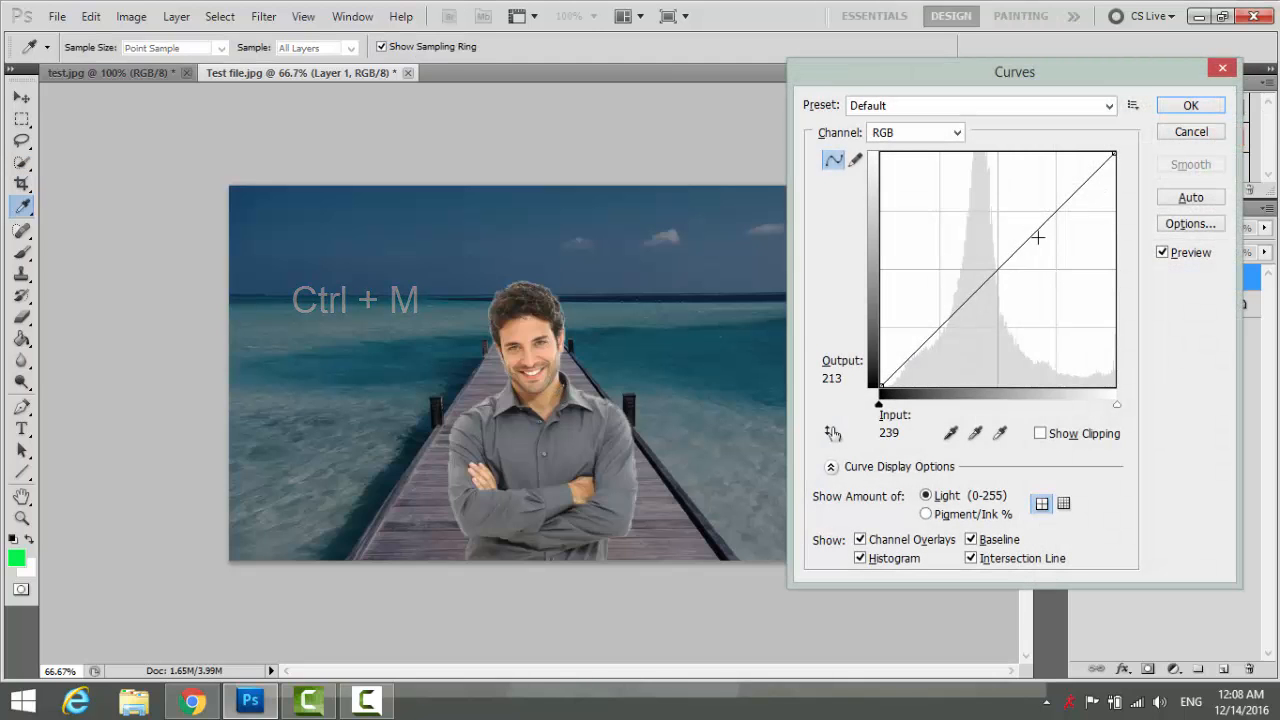
left_click_drag(992, 270, 995, 258)
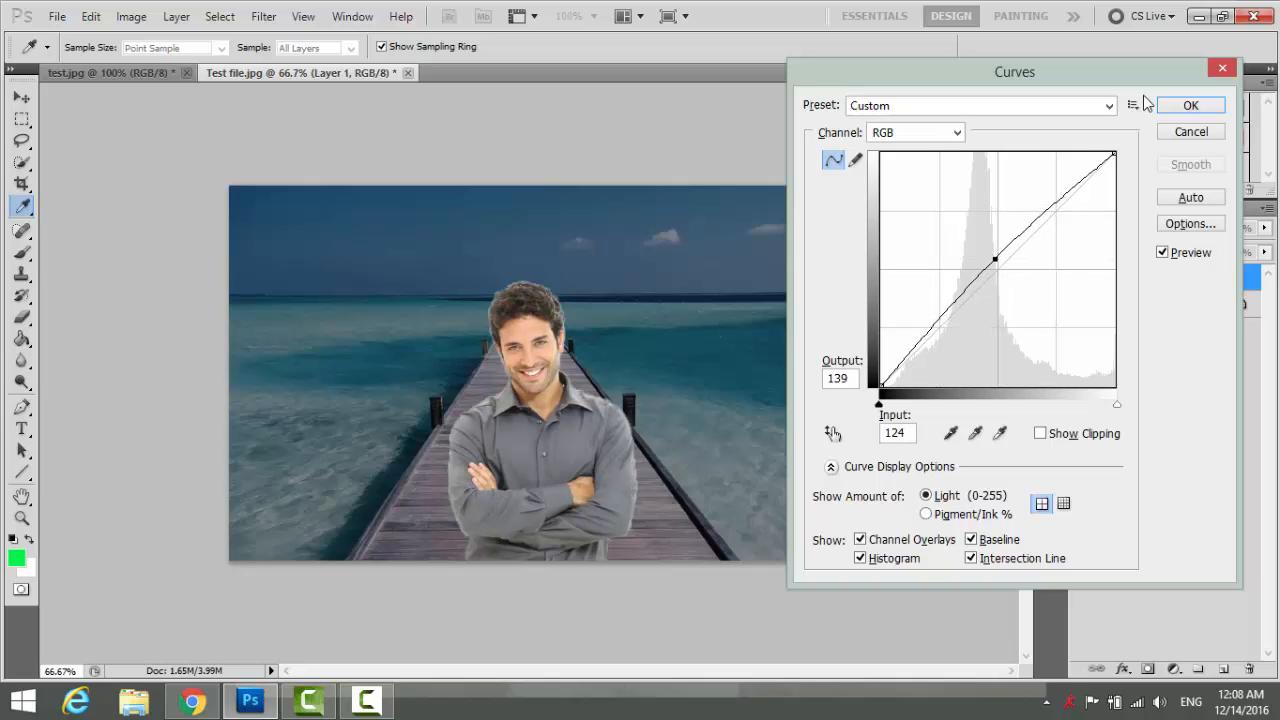
left_click(1180, 105)
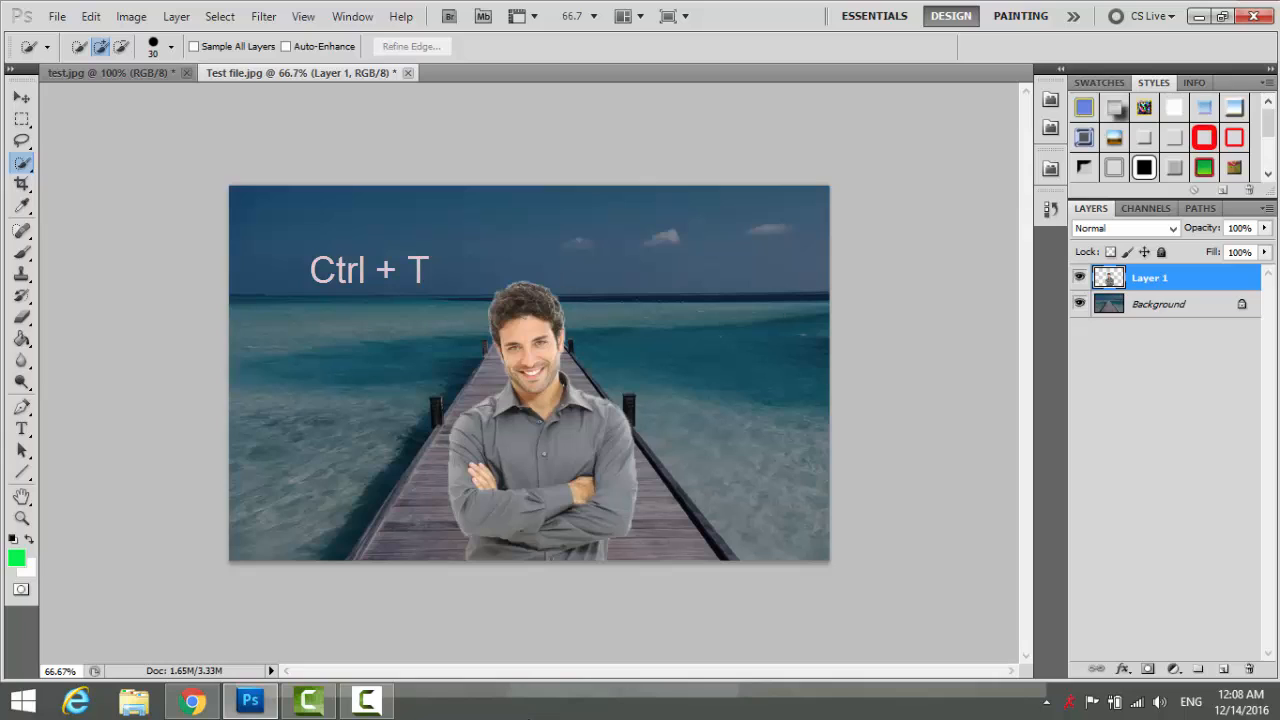
Free-transform Layer 1 to scale the man to about 109% width and 104% height.
key("ctrl+t")
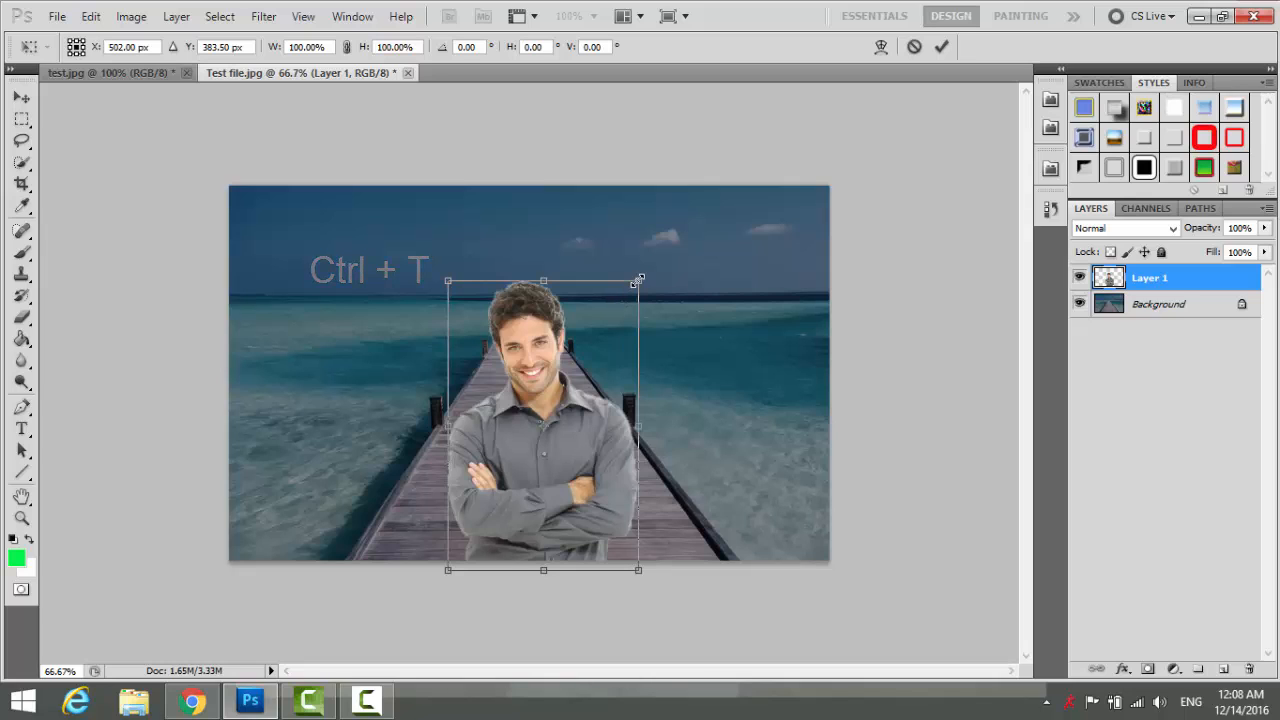
left_click_drag(638, 281, 658, 266)
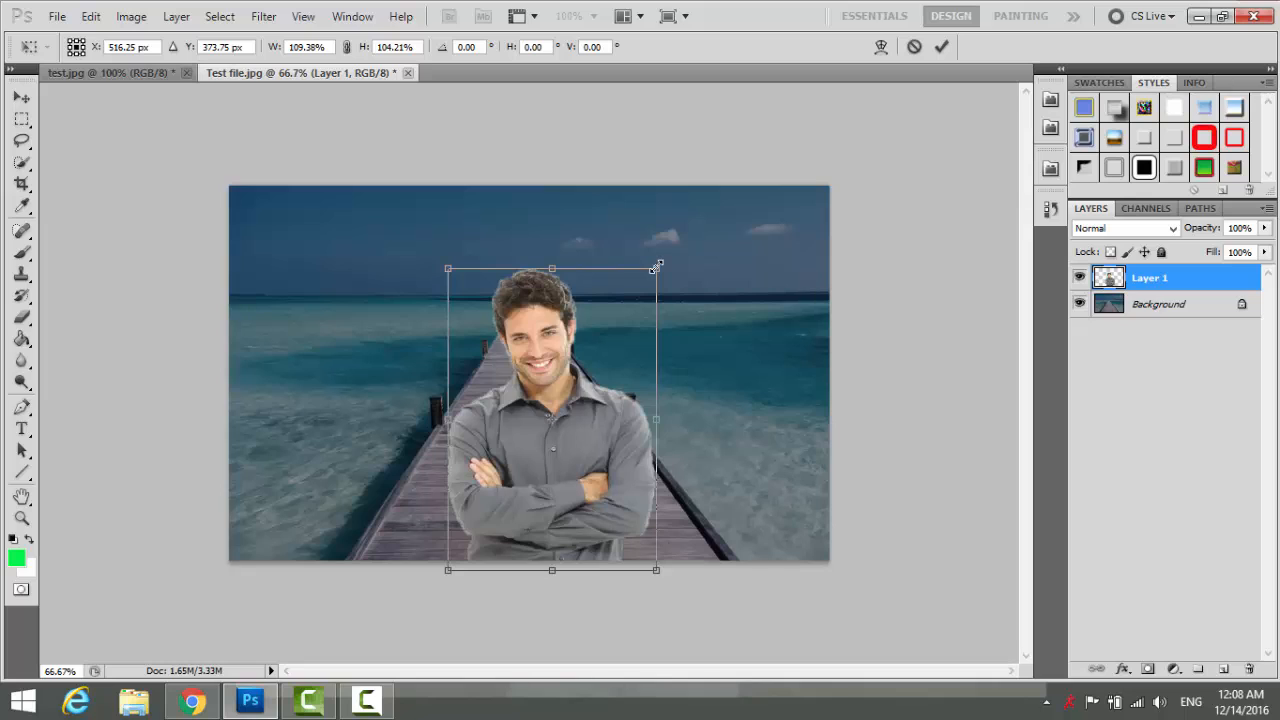
key("Return")
key("w")
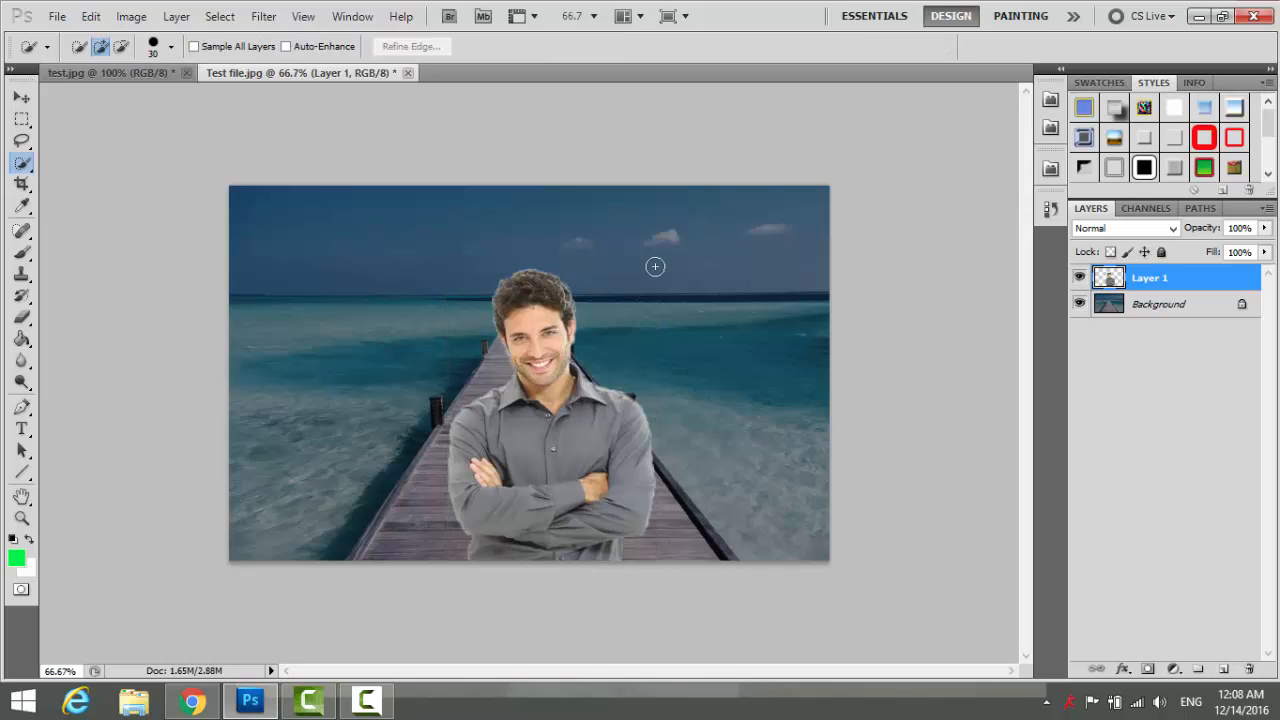